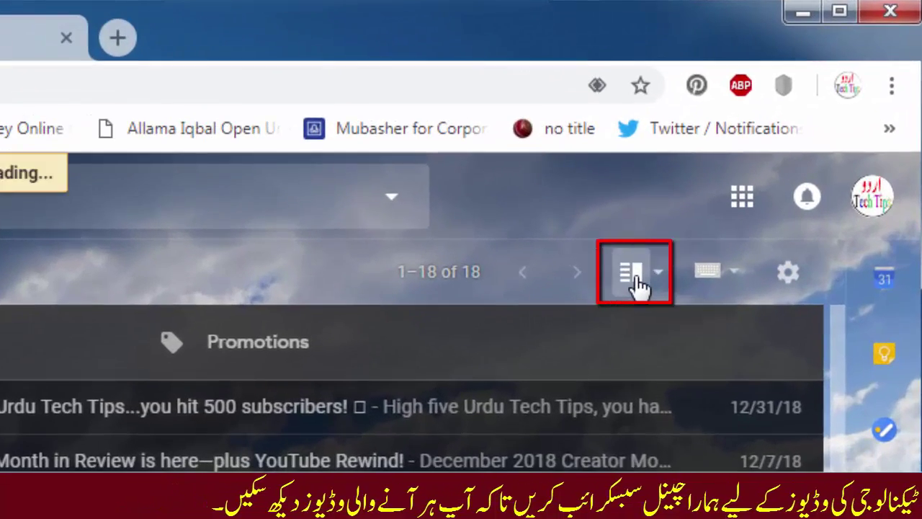
Turn on split pane mode for the inbox and archive the 12/7/18 YouTube Creators conversation.
click(639, 283)
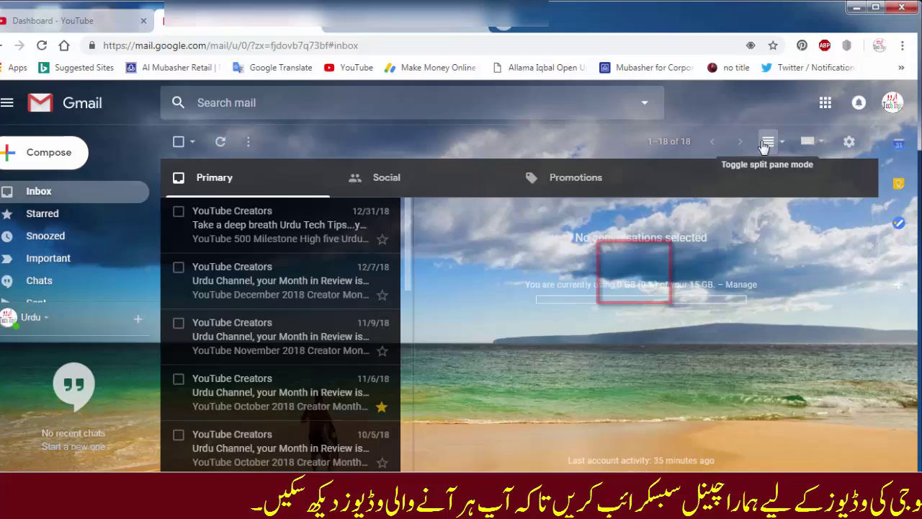
click(319, 258)
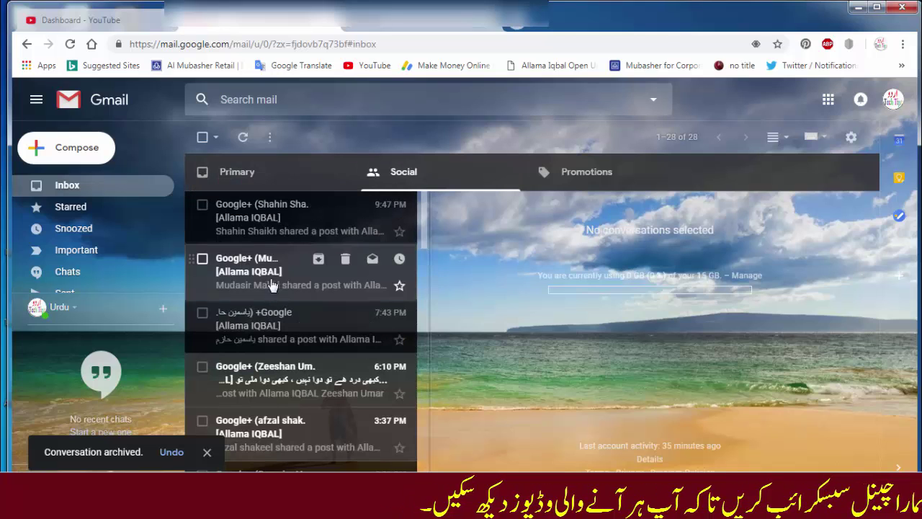
Open the 9:37 PM [Allama IQBAL] message in the preview pane and read it through to the end.
click(265, 273)
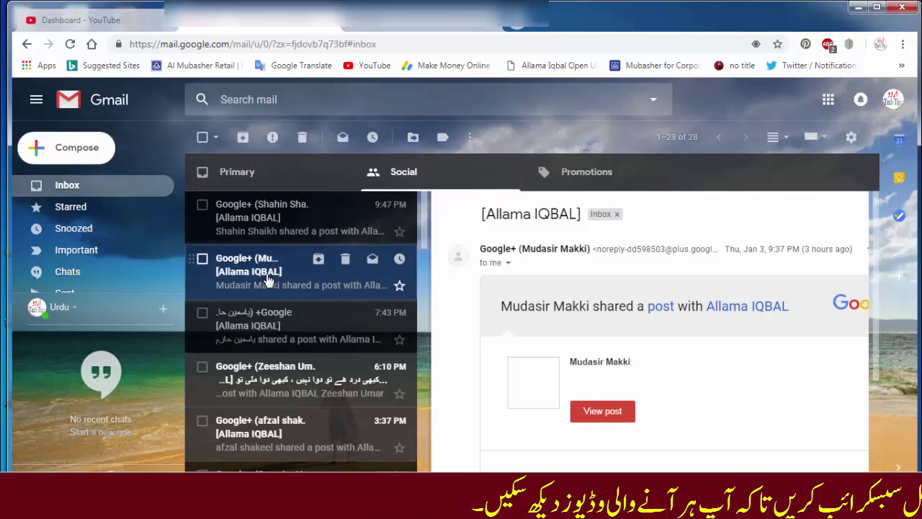
scroll(717, 335, down, 4)
scroll(717, 335, down, 2)
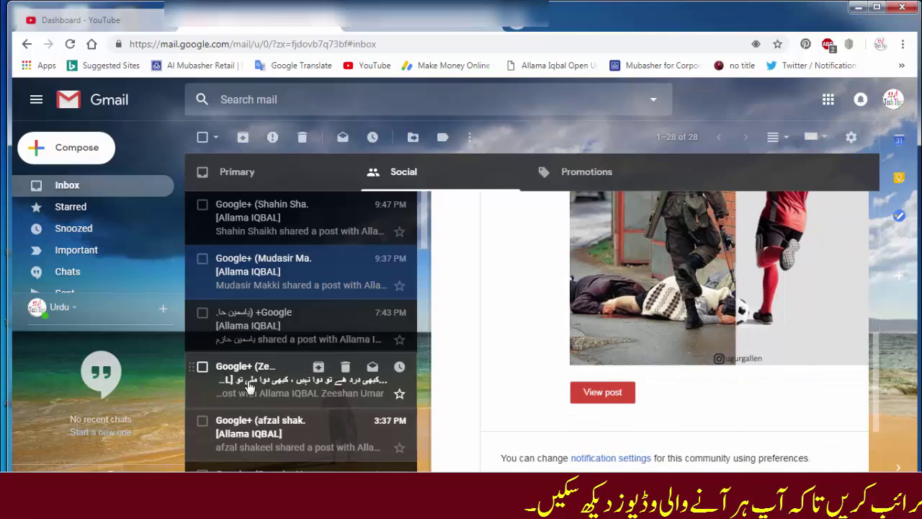
Preview the two Jan 3 Google+ messages in turn, ending with the "Make your Post Fancy" one.
scroll(264, 346, down, 3)
click(263, 338)
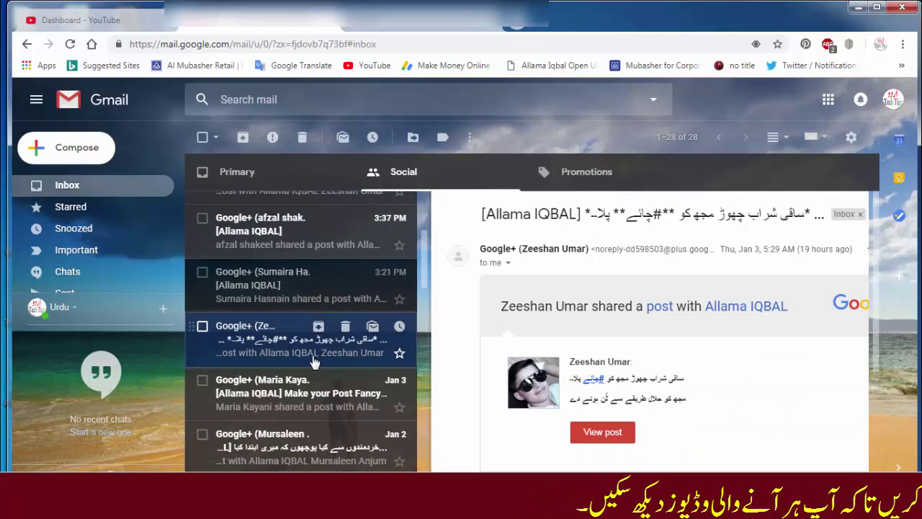
scroll(617, 378, down, 3)
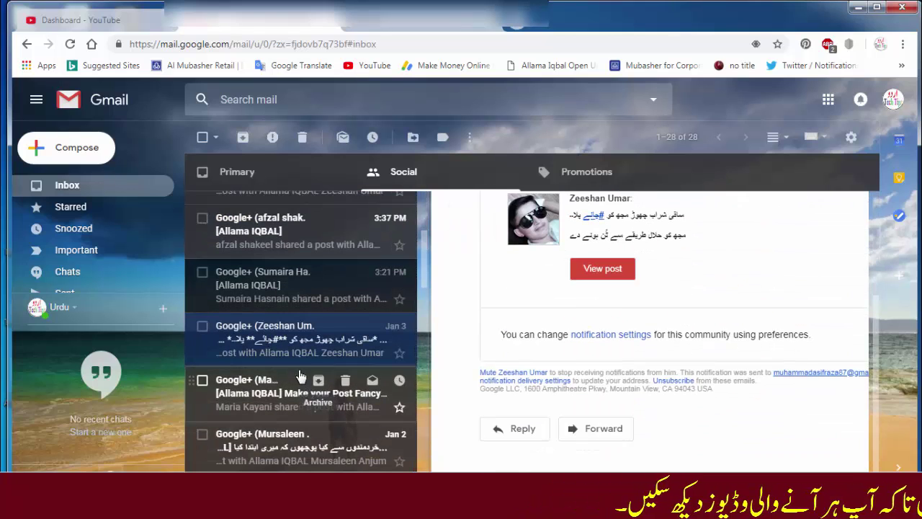
click(288, 407)
scroll(650, 307, down, 2)
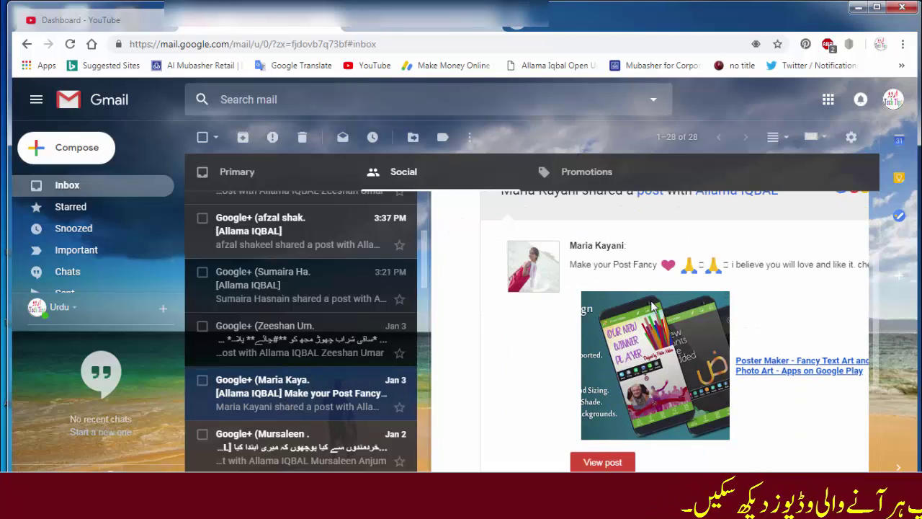
scroll(677, 337, down, 1)
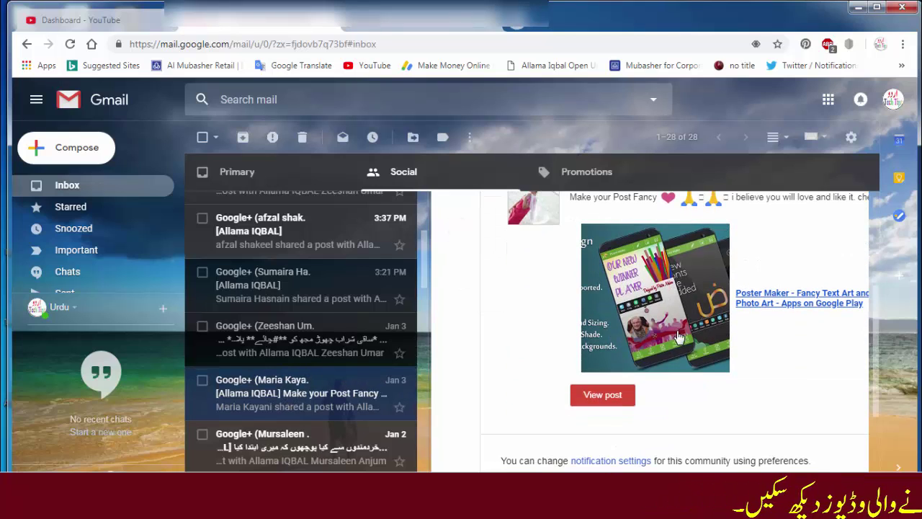
Preview the unread Jan 2 [Allama IQBAL] message and the first Jan 1 message, and return to the top of the list.
scroll(303, 391, down, 3)
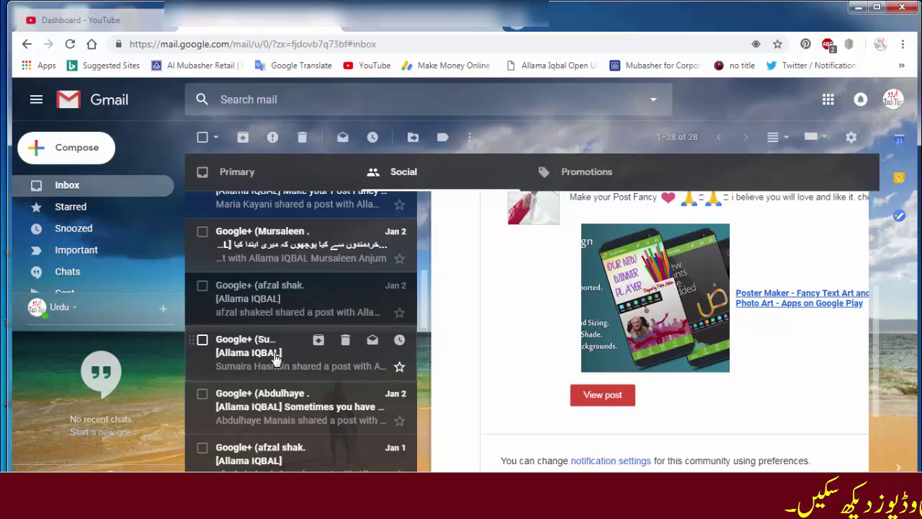
click(280, 363)
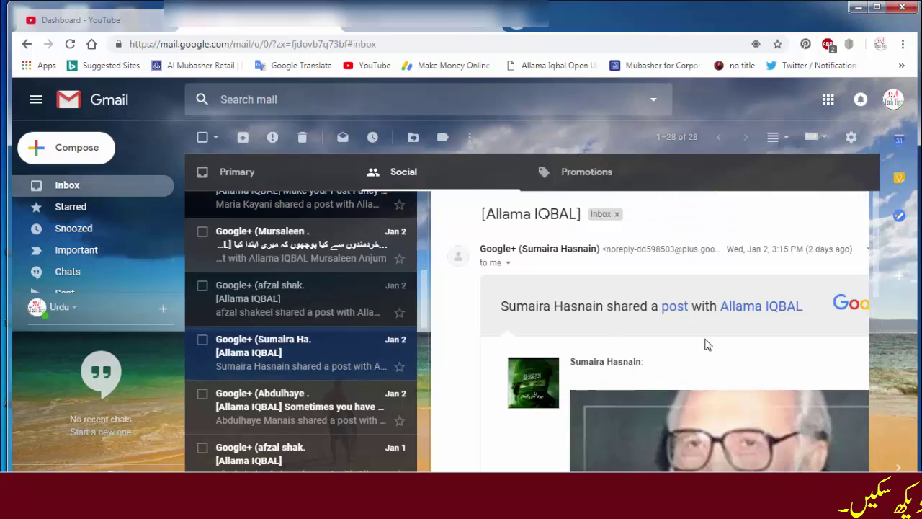
scroll(638, 366, down, 4)
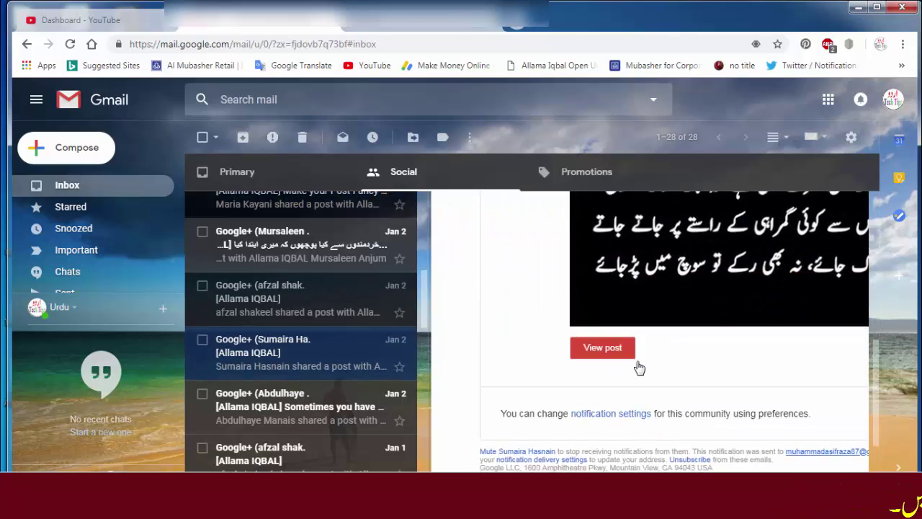
scroll(257, 365, down, 2)
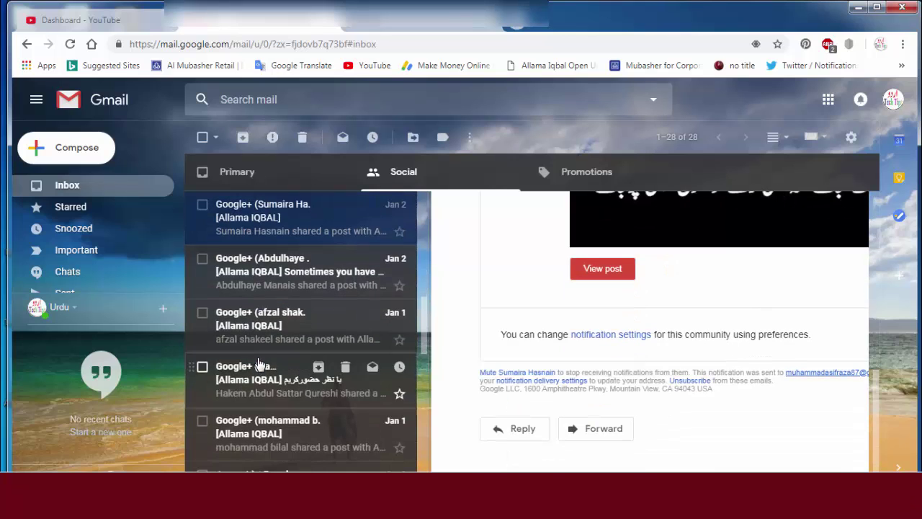
click(261, 317)
scroll(688, 302, down, 2)
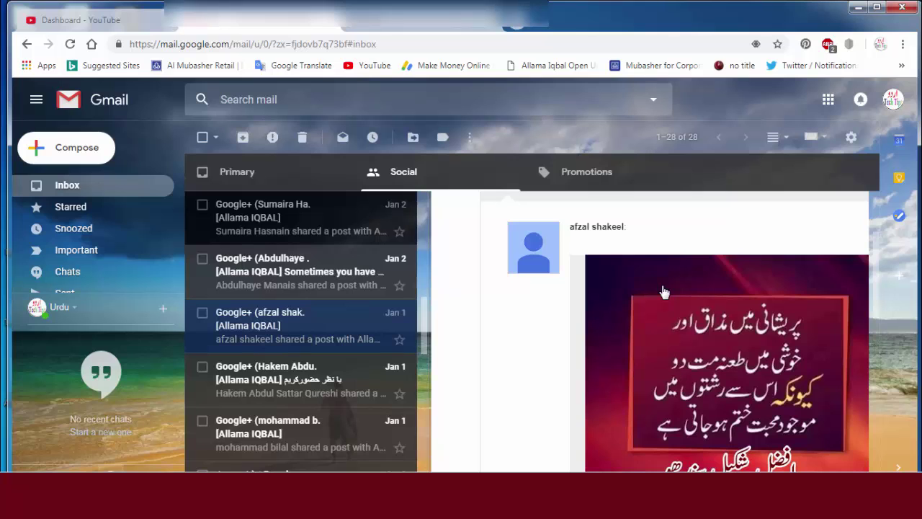
scroll(319, 350, up, 4)
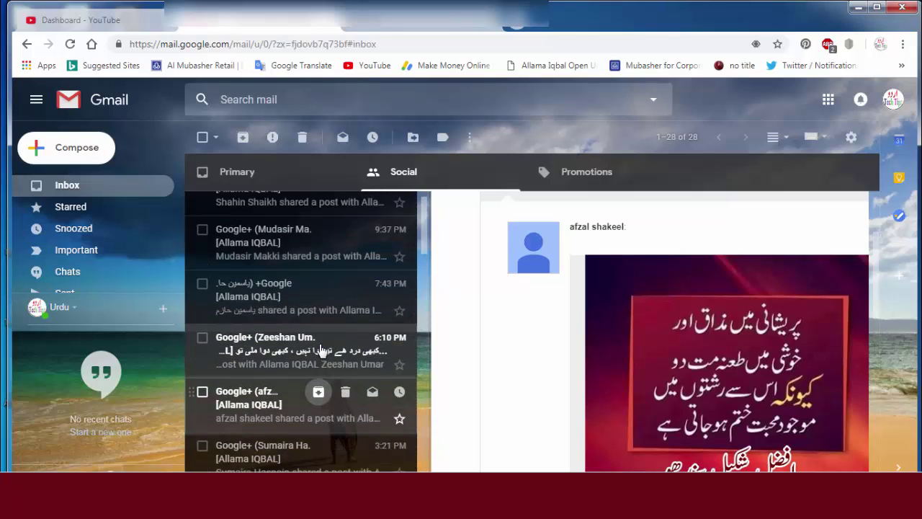
Turn off split pane mode and open the Advanced section of the Gmail settings.
click(772, 138)
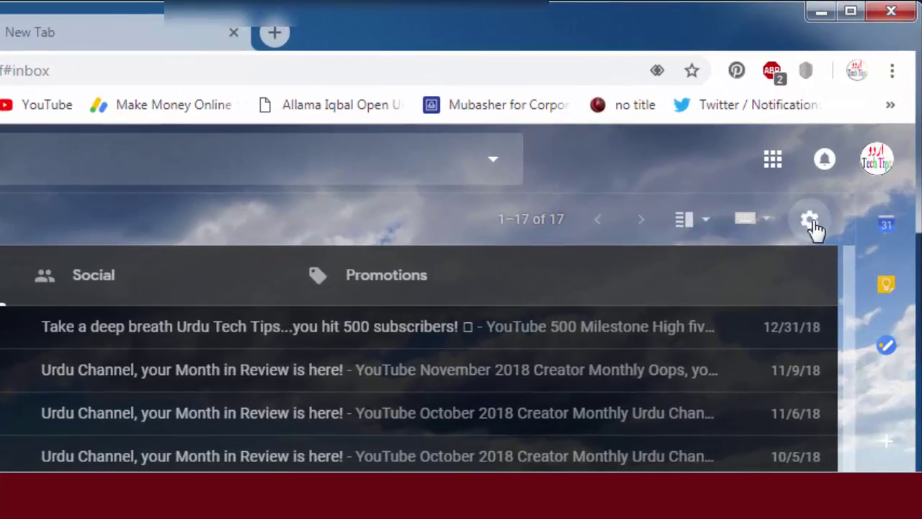
click(851, 138)
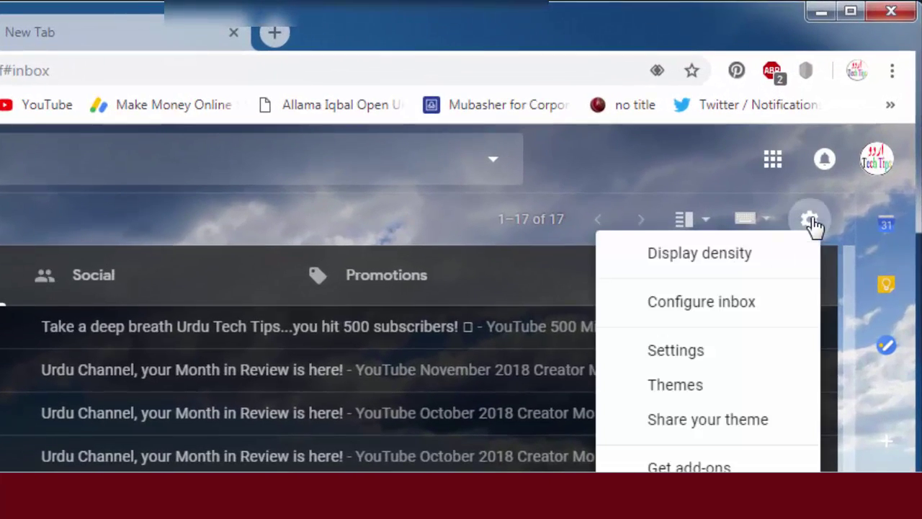
click(724, 352)
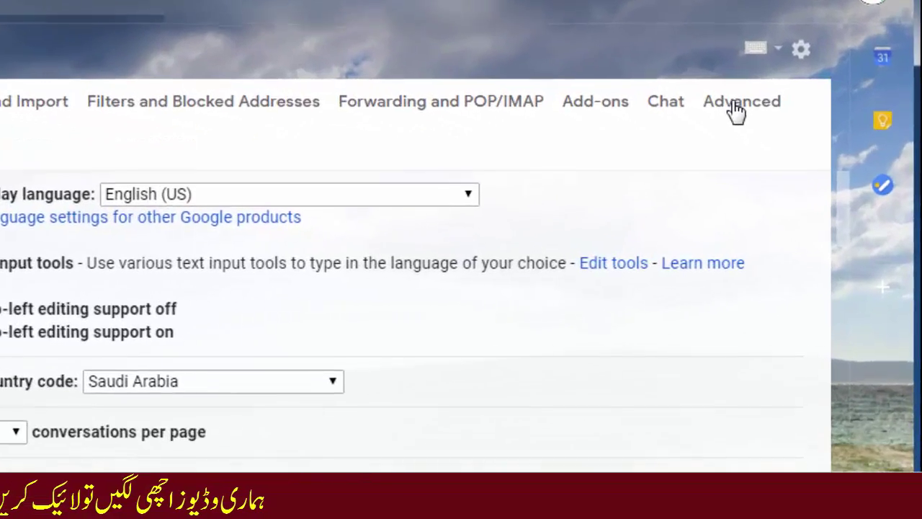
click(811, 165)
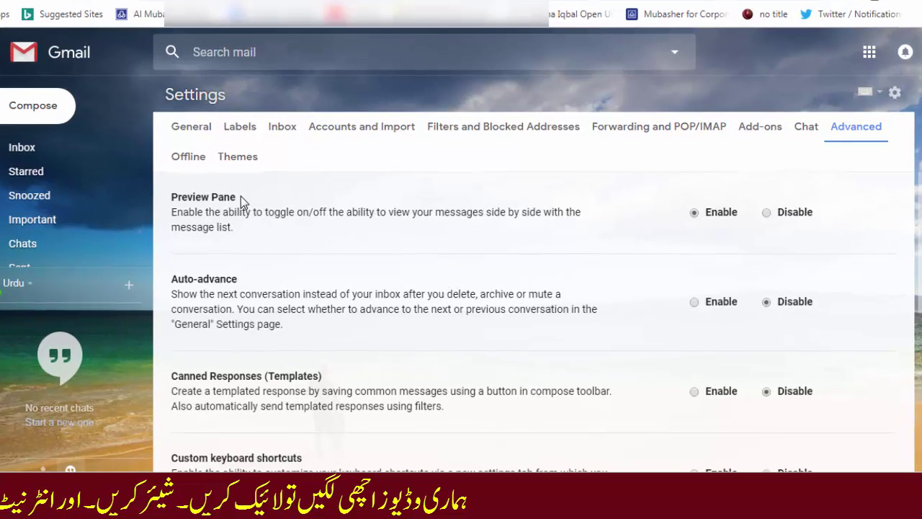
Set the Preview Pane option to Disable and switch it back to Enable.
click(767, 213)
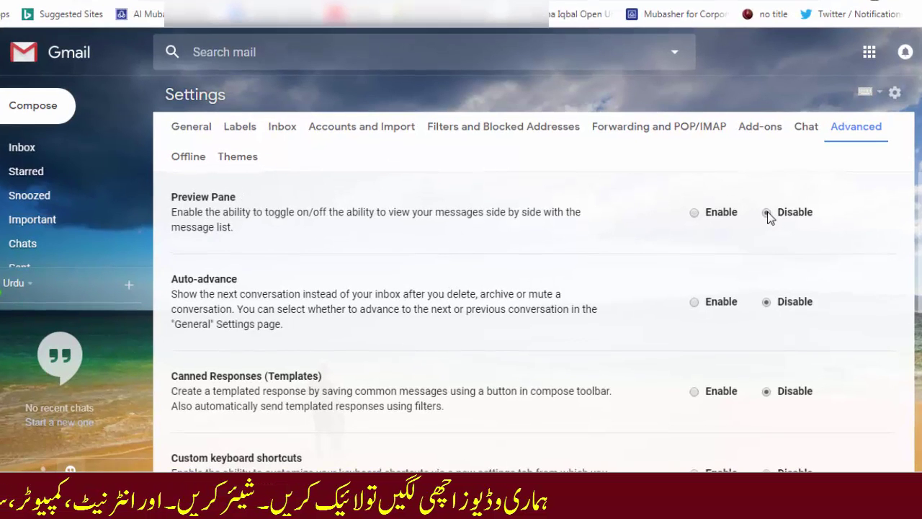
click(695, 215)
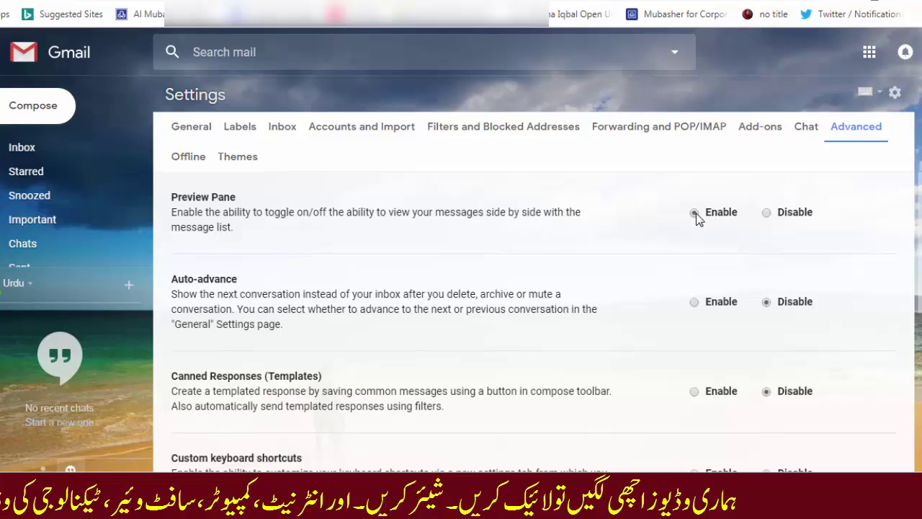
Review the other Advanced settings, from Auto-advance to Unread message icon, including the save option at the end.
scroll(556, 344, down, 4)
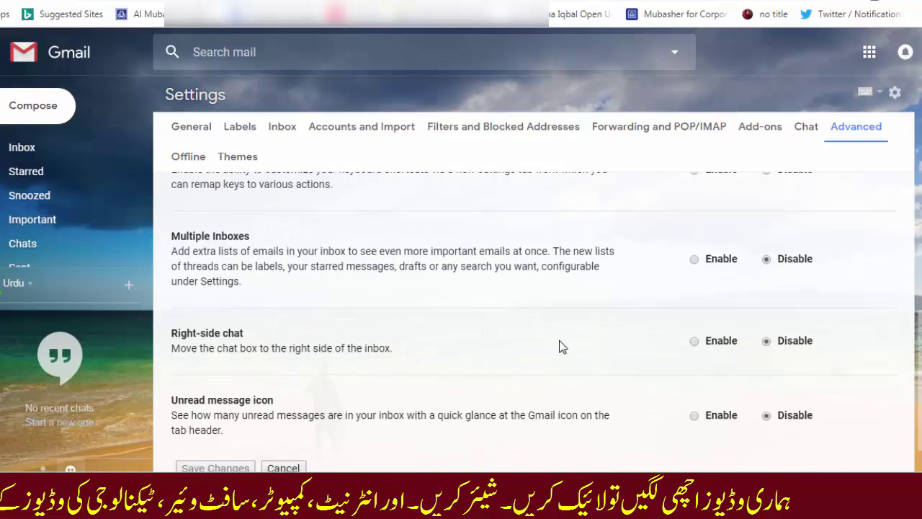
scroll(632, 368, down, 1)
scroll(558, 331, up, 5)
scroll(552, 306, down, 5)
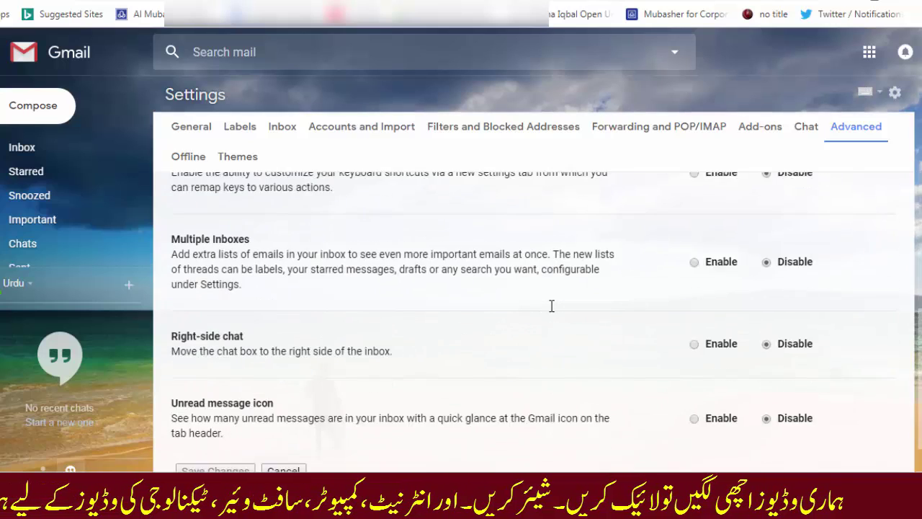
scroll(551, 310, up, 5)
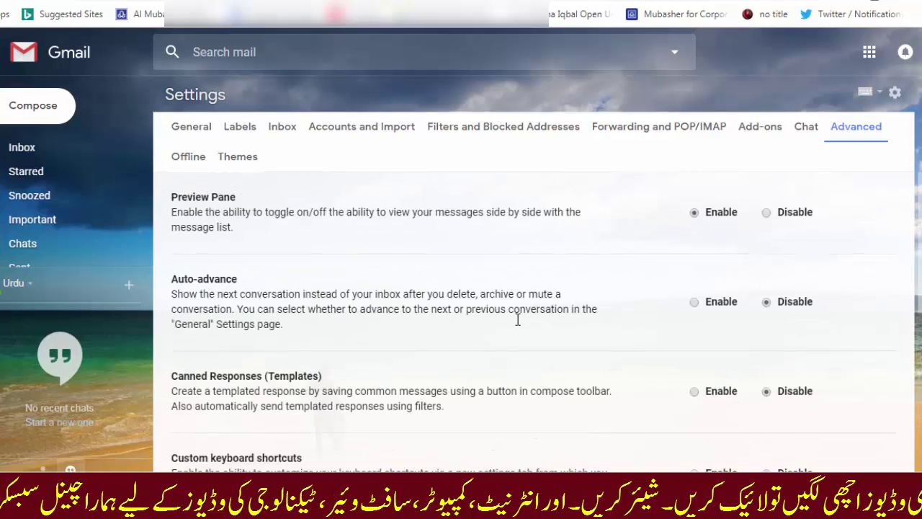
scroll(517, 336, down, 3)
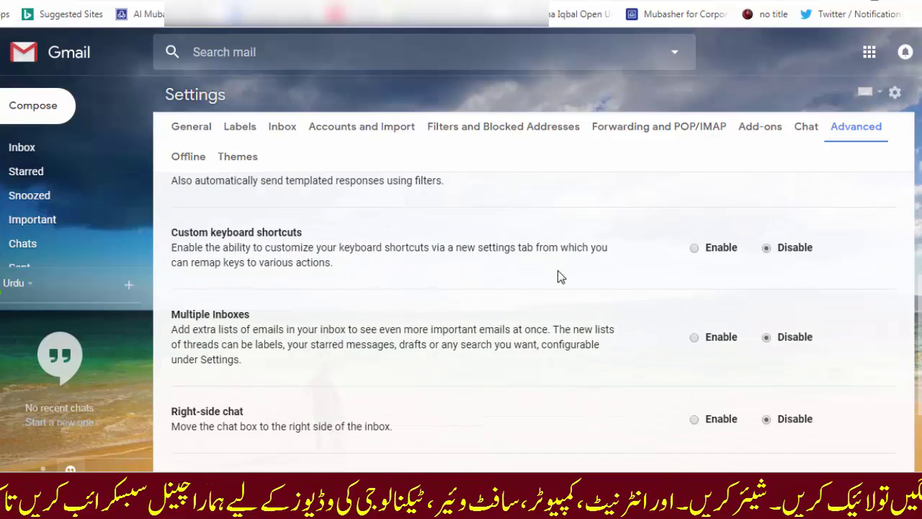
scroll(499, 284, down, 2)
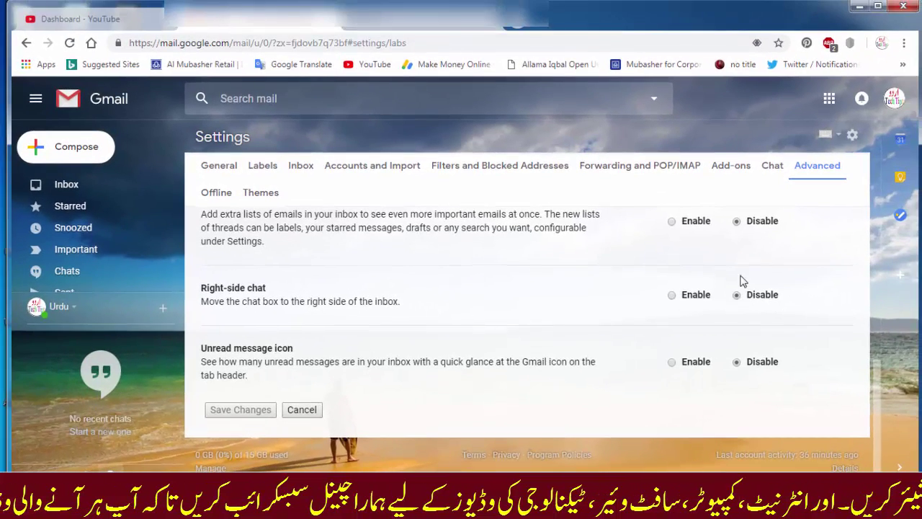
scroll(564, 367, up, 5)
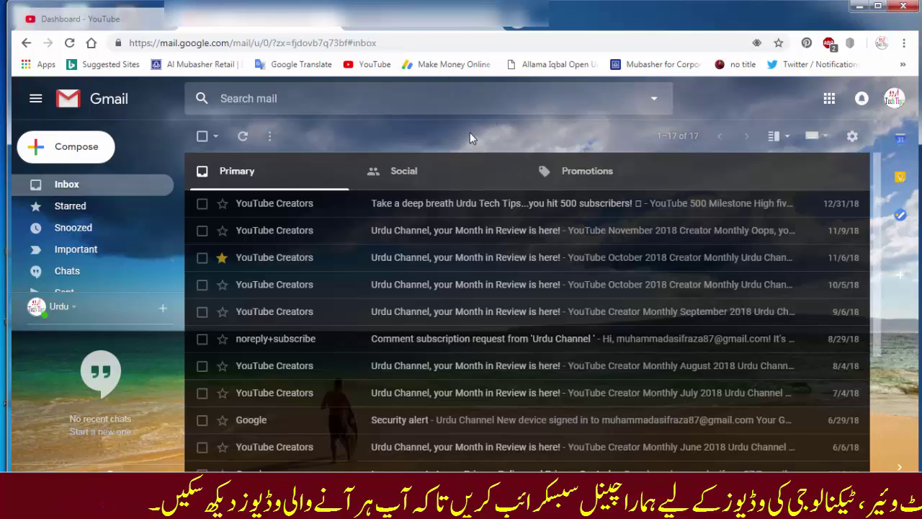
Turn on split pane mode for the inbox and show the Social category.
click(773, 138)
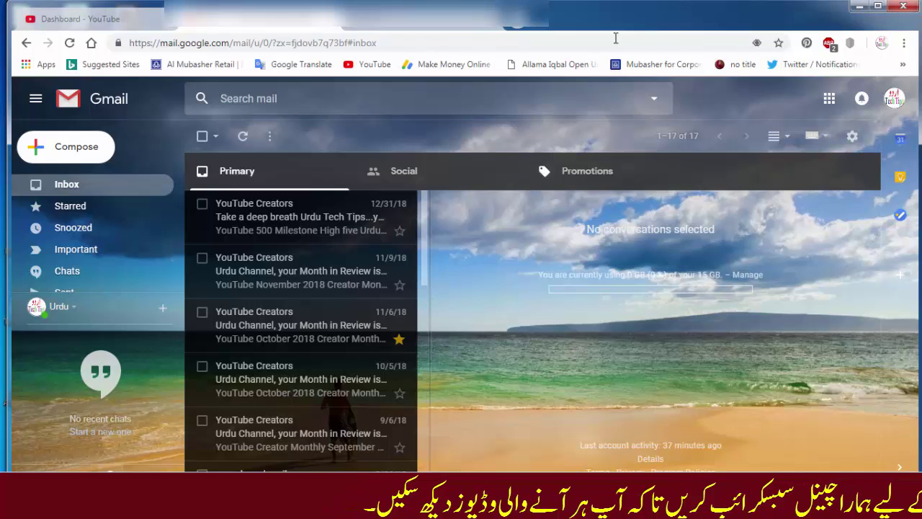
click(404, 173)
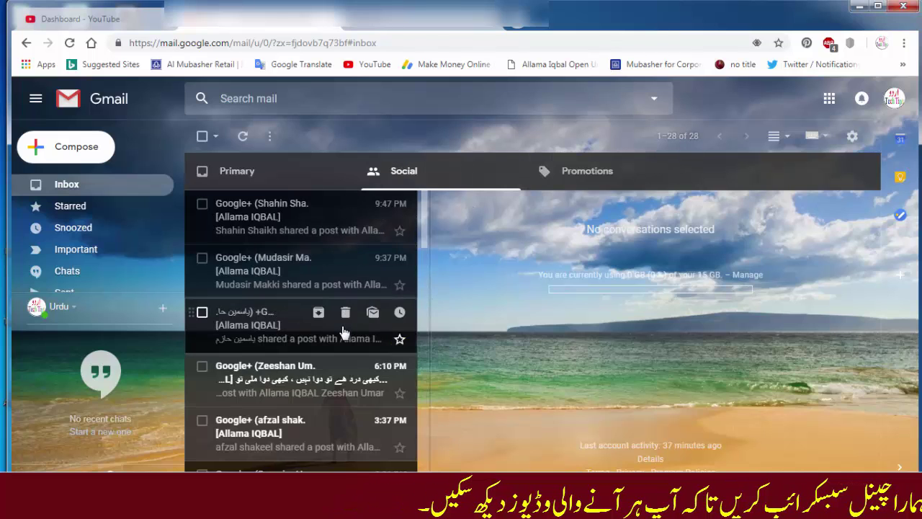
Read the 6:10 PM Google+ message in the preview pane and look through the Social message list beside it.
click(269, 382)
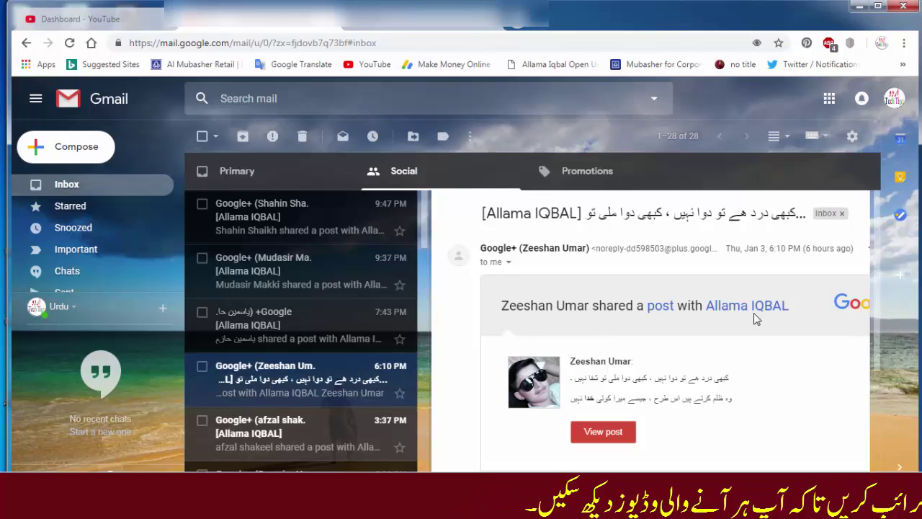
scroll(668, 331, down, 1)
scroll(668, 331, down, 1)
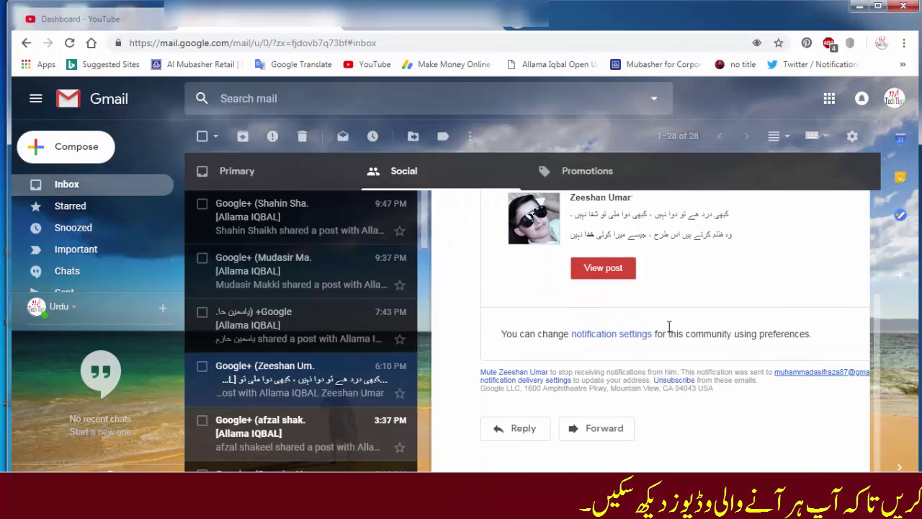
scroll(668, 332, up, 2)
scroll(664, 302, down, 2)
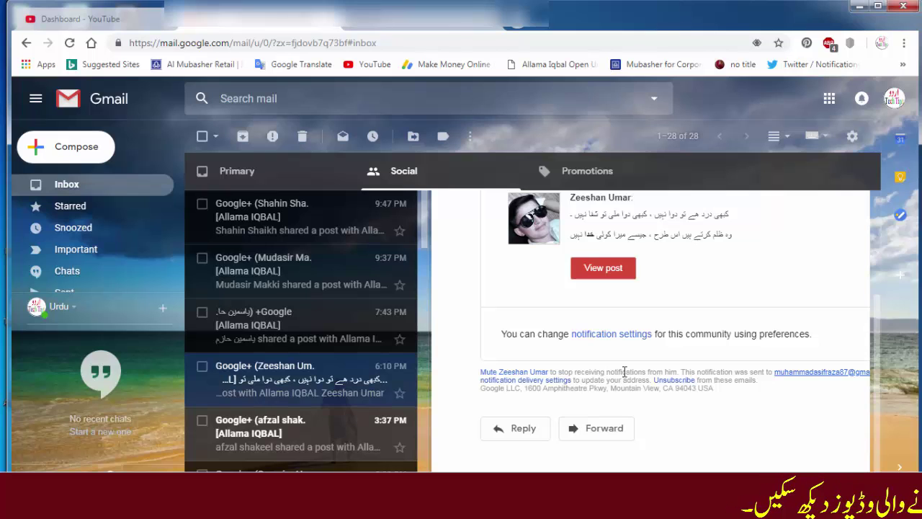
scroll(288, 338, down, 4)
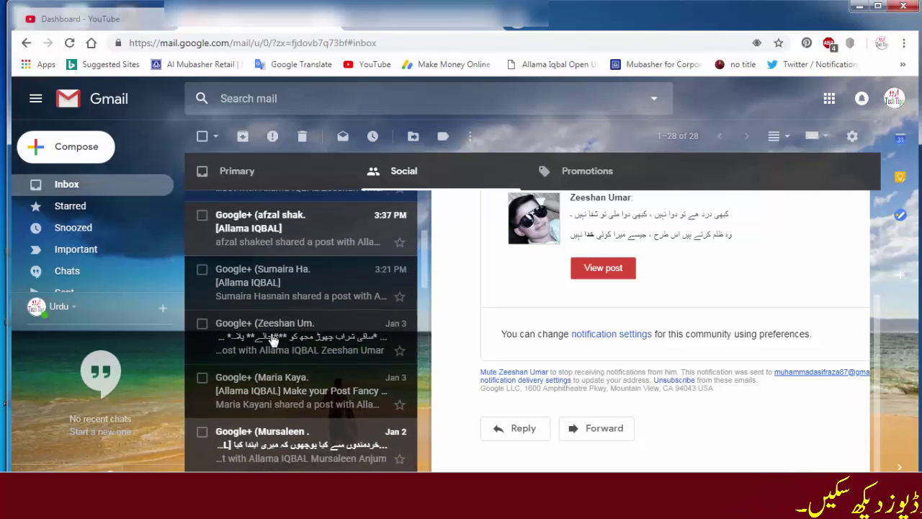
scroll(345, 286, up, 4)
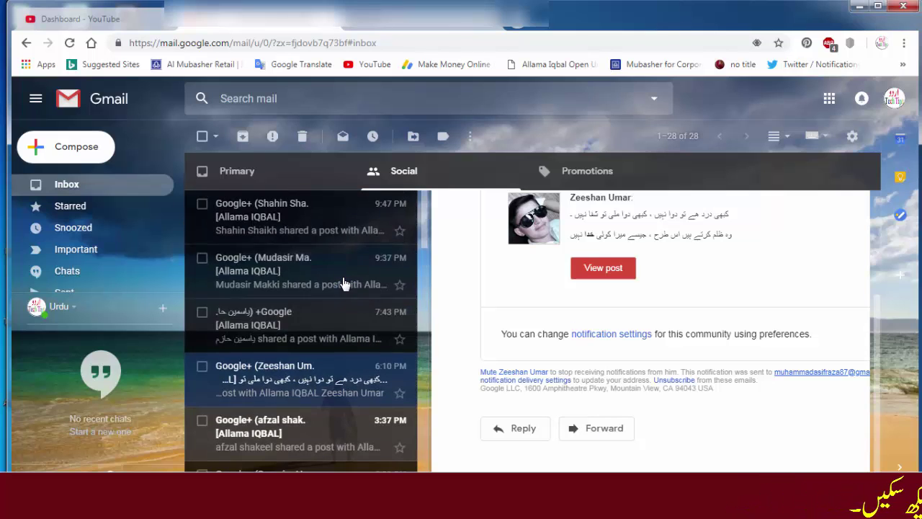